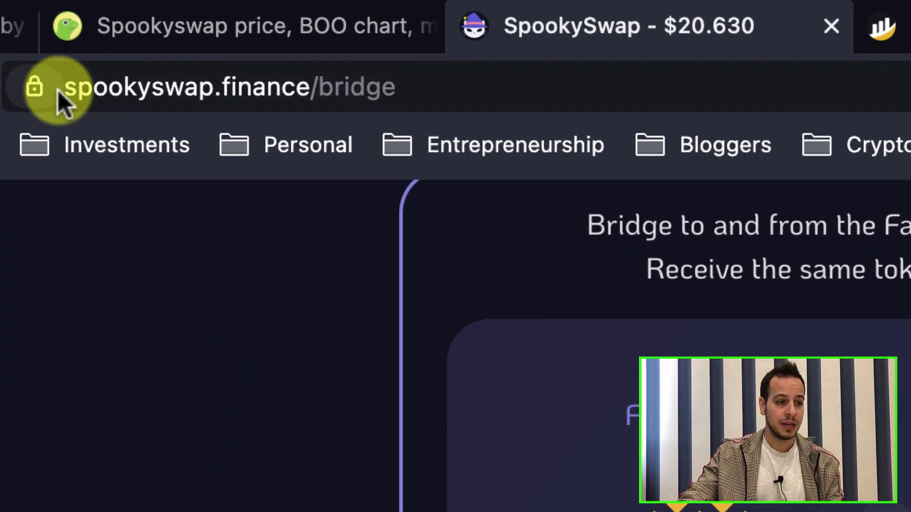
Step: Reload the SpookySwap home page via its logo and dismiss the wallet notification
{"action": "left_click_drag", "start_coordinate": [64, 87], "coordinate": [309, 87]}
{"action": "left_click", "coordinate": [260, 477]}
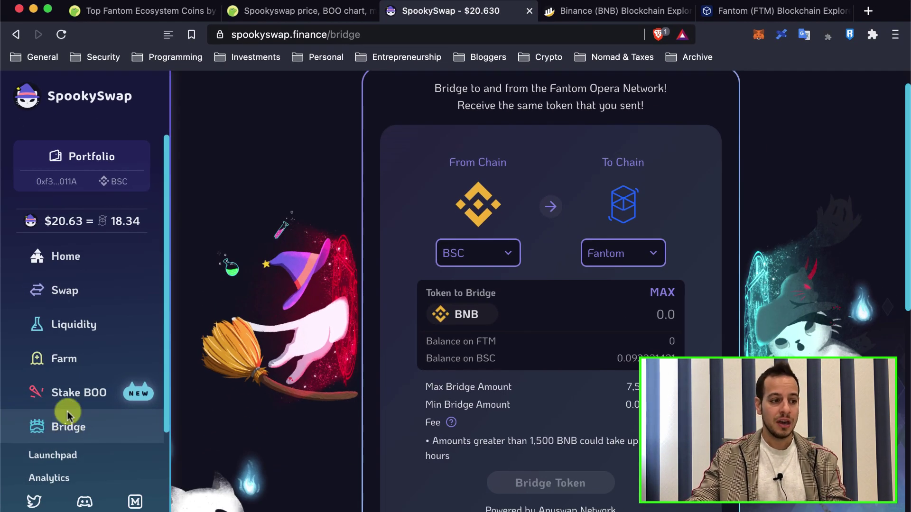
{"action": "left_click", "coordinate": [83, 101]}
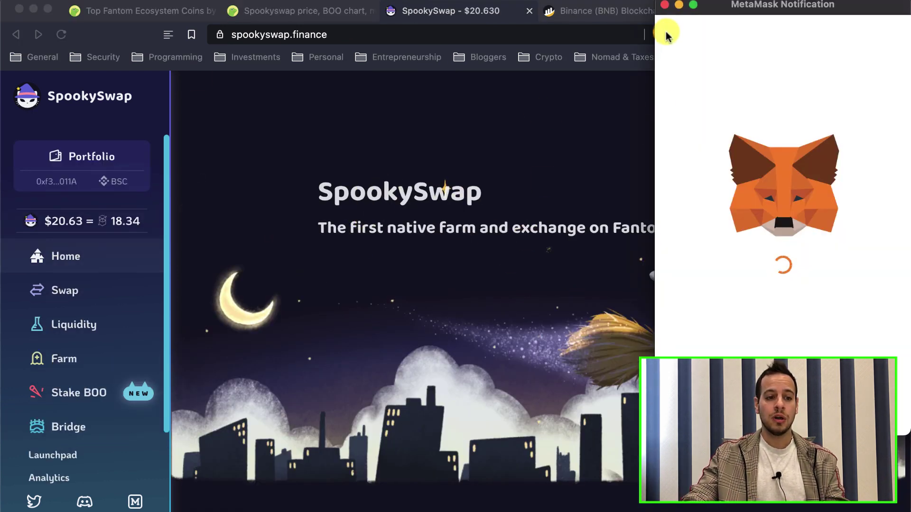
{"action": "left_click", "coordinate": [664, 6]}
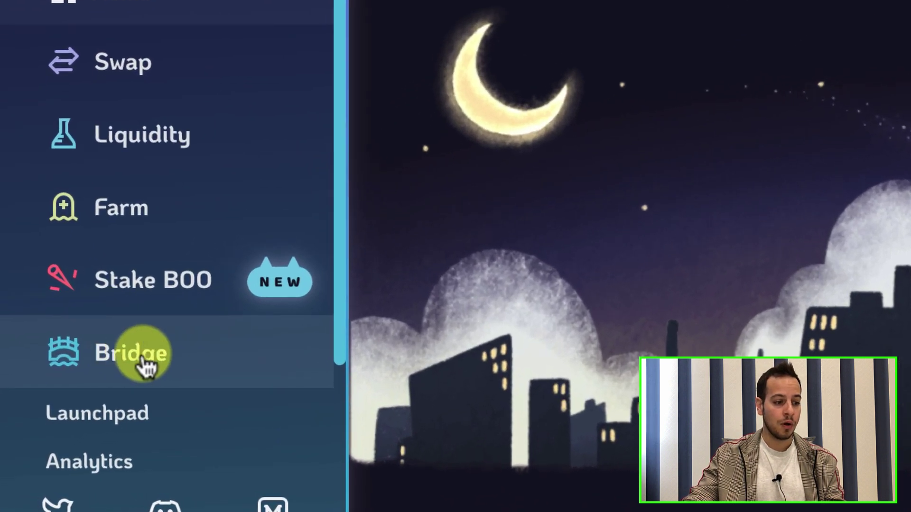
Step: Open the Bridge page and set the source chain to BSC
{"action": "left_click", "coordinate": [146, 365]}
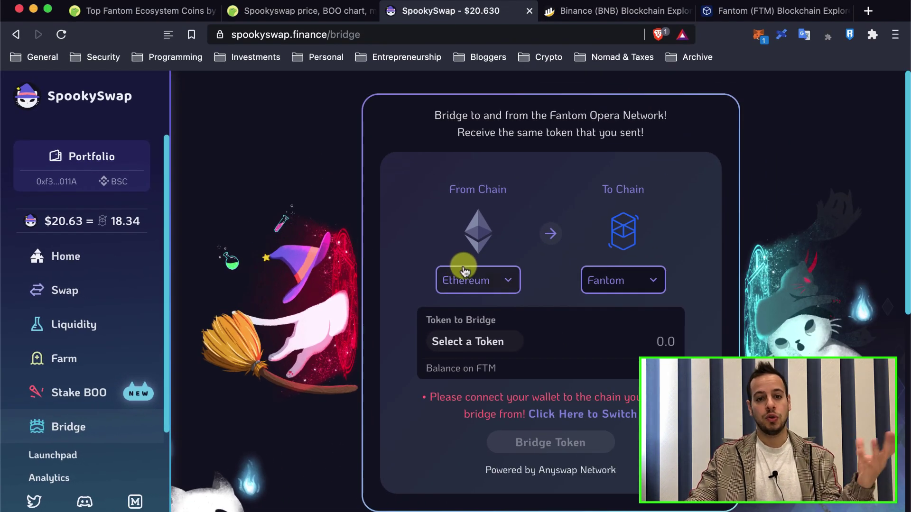
{"action": "left_click", "coordinate": [464, 279]}
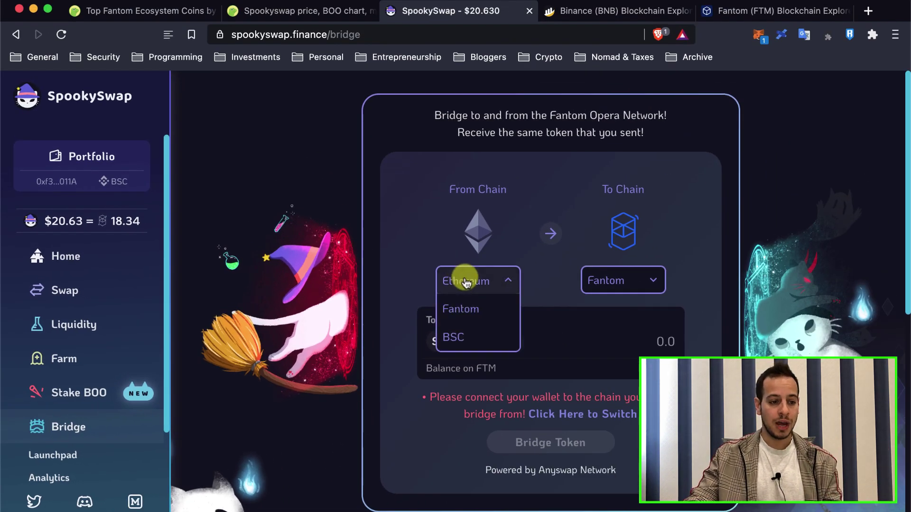
{"action": "left_click", "coordinate": [466, 334]}
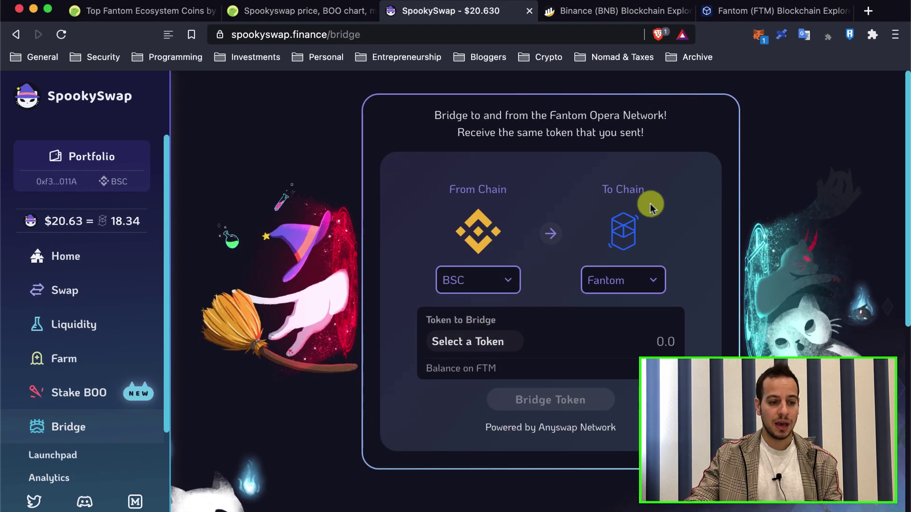
Step: Cancel MetaMask's network-switch request and close the wallet window
{"action": "left_click", "coordinate": [756, 36]}
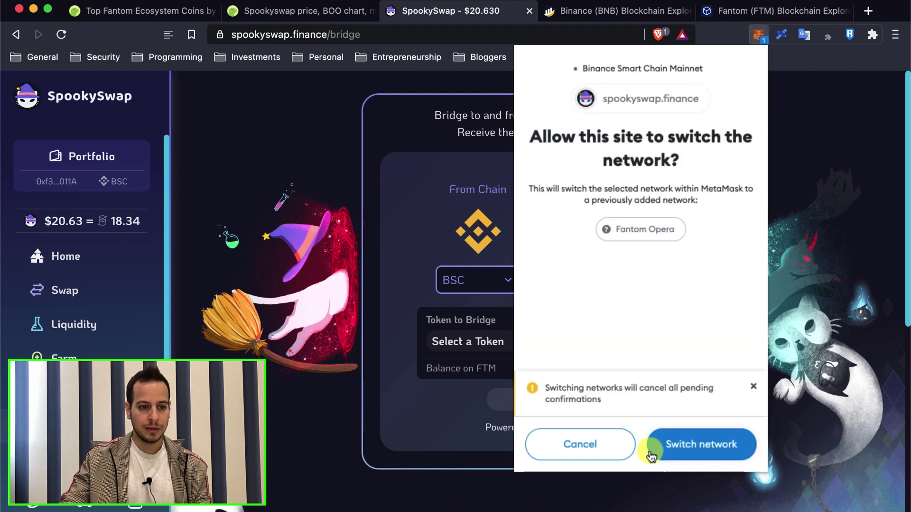
{"action": "left_click", "coordinate": [587, 448]}
{"action": "left_click", "coordinate": [370, 401]}
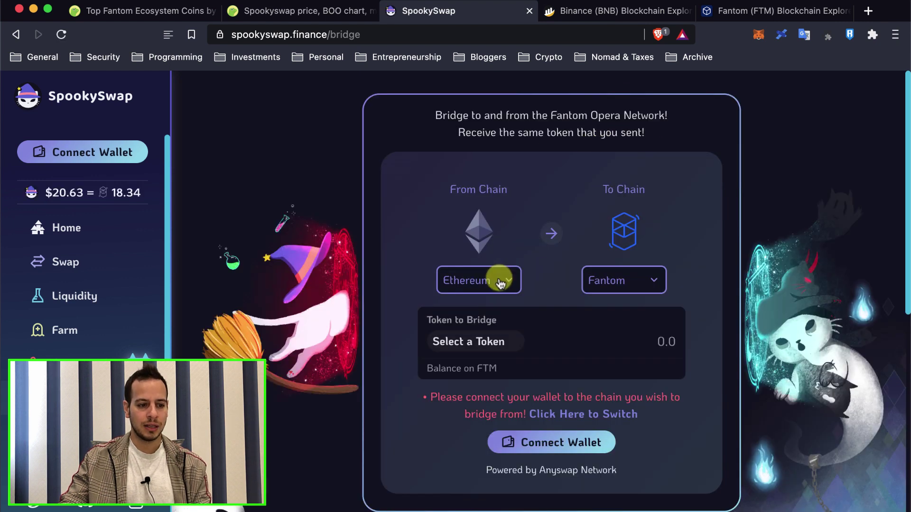
Step: Set the bridge source chain to BSC and choose BNB as the token
{"action": "left_click", "coordinate": [500, 283]}
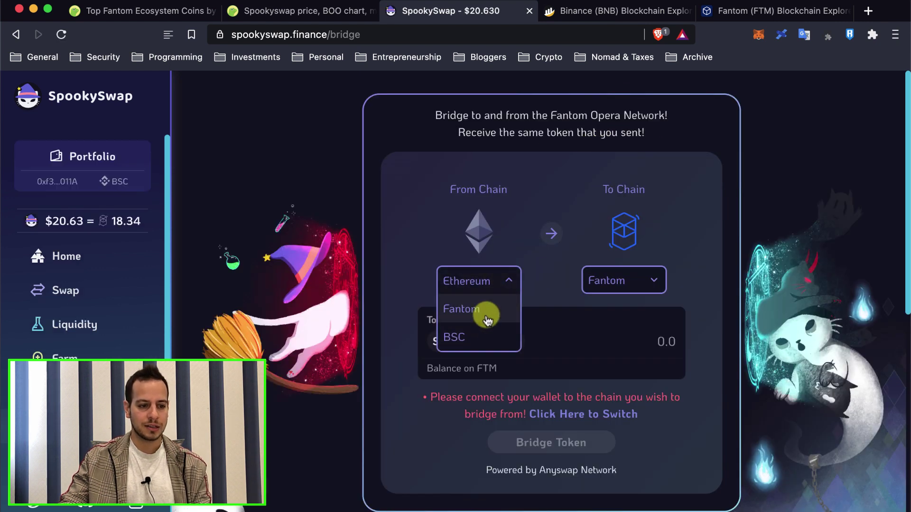
{"action": "left_click", "coordinate": [471, 328]}
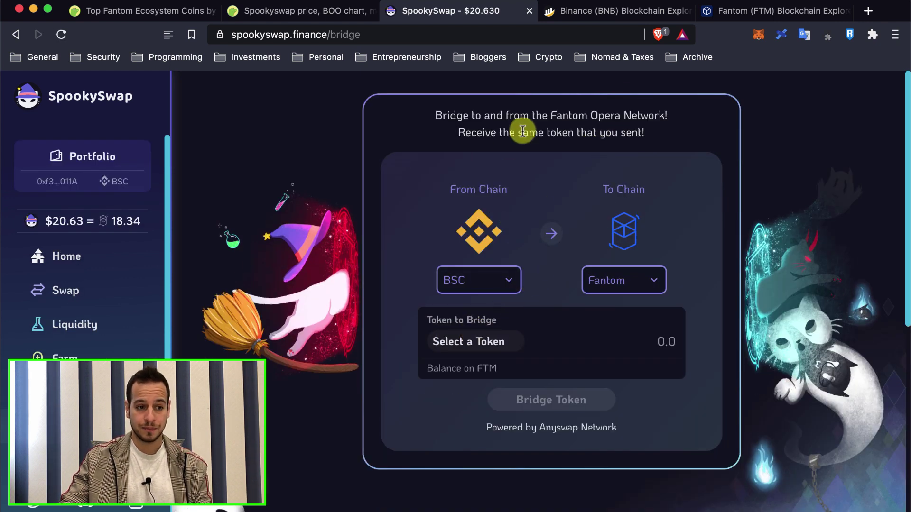
{"action": "left_click", "coordinate": [467, 342]}
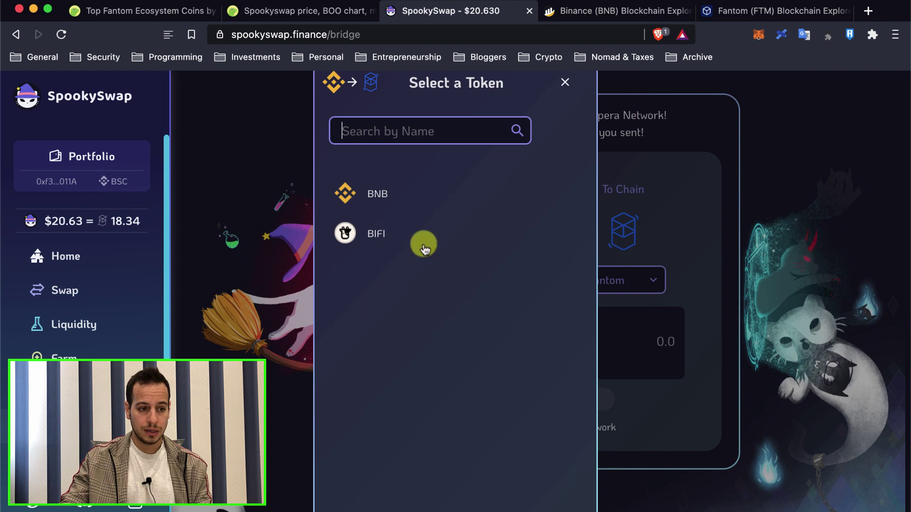
{"action": "left_click", "coordinate": [376, 202]}
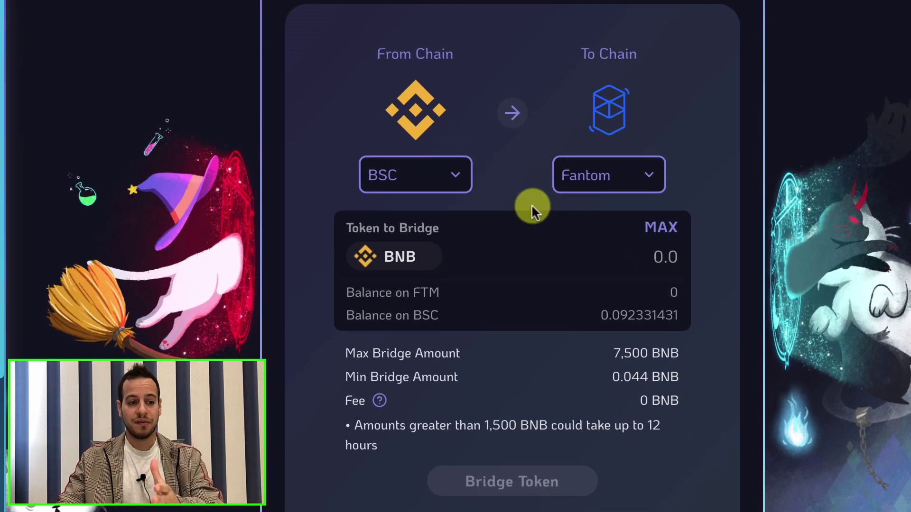
{"action": "scroll", "coordinate": [522, 224], "scroll_direction": "down", "scroll_amount": 3}
{"action": "scroll", "coordinate": [522, 224], "scroll_direction": "up", "scroll_amount": 2}
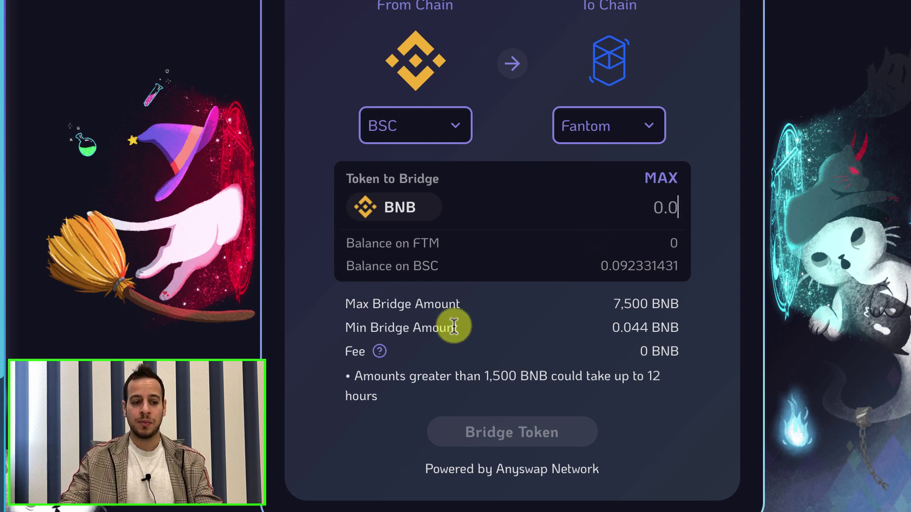
{"action": "left_click", "coordinate": [420, 207]}
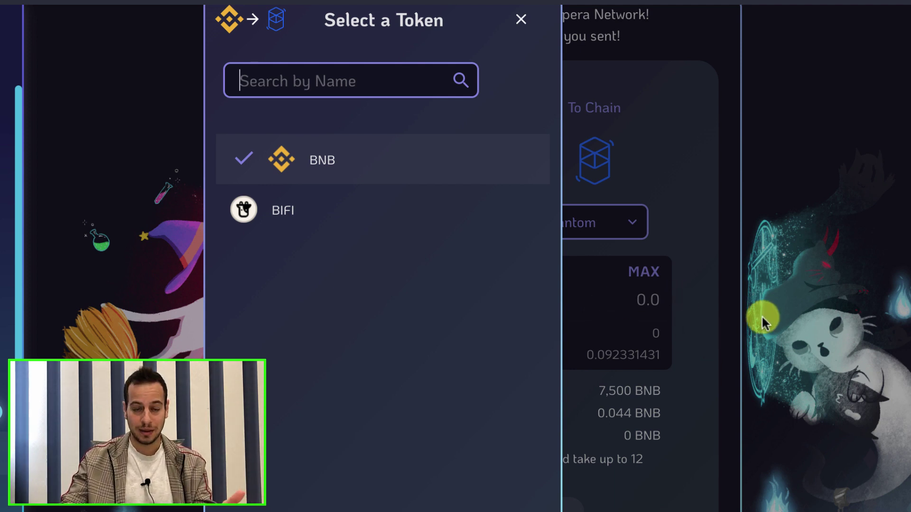
{"action": "left_click", "coordinate": [802, 281]}
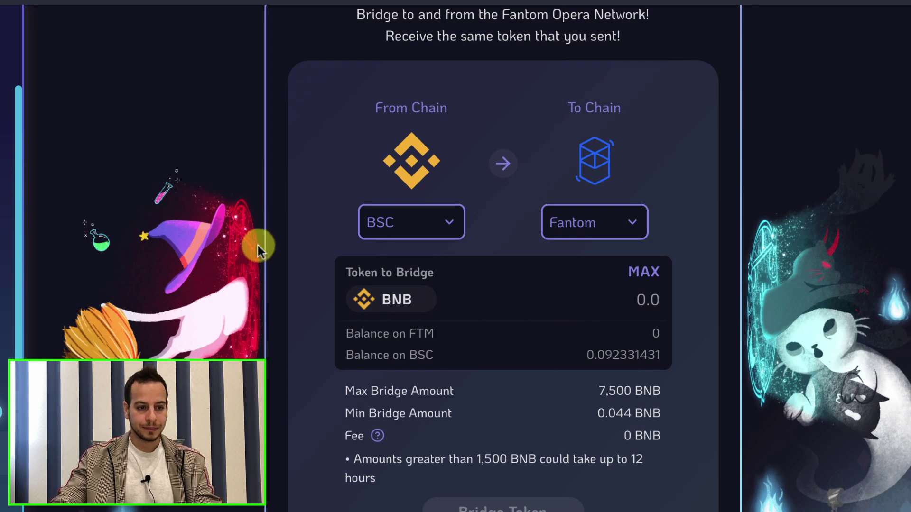
{"action": "left_click", "coordinate": [449, 233]}
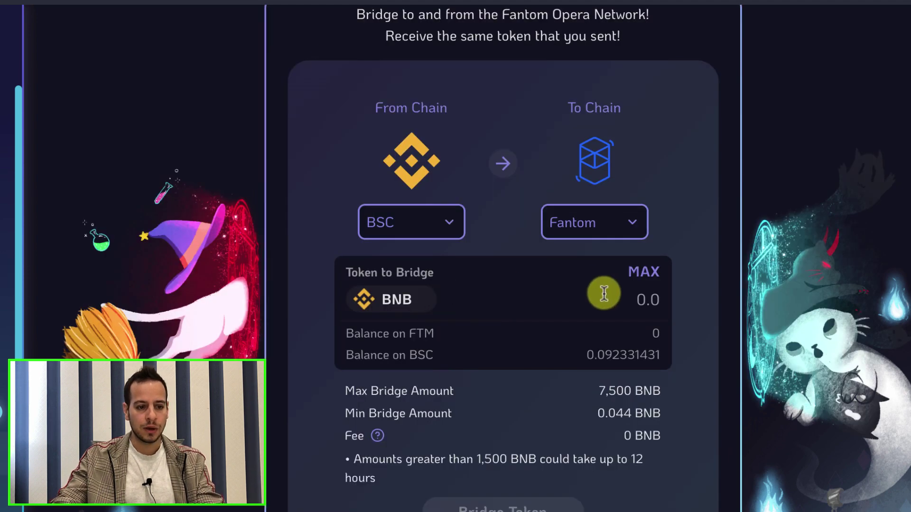
Step: Enter 0.044 BNB as the bridge amount and submit the transfer to Fantom
{"action": "left_click", "coordinate": [608, 294]}
{"action": "type", "text": "0.4"}
{"action": "scroll", "coordinate": [608, 294], "scroll_direction": "down", "scroll_amount": 1}
{"action": "scroll", "coordinate": [608, 294], "scroll_direction": "down", "scroll_amount": 2}
{"action": "key", "text": "BackSpace"}
{"action": "type", "text": "044"}
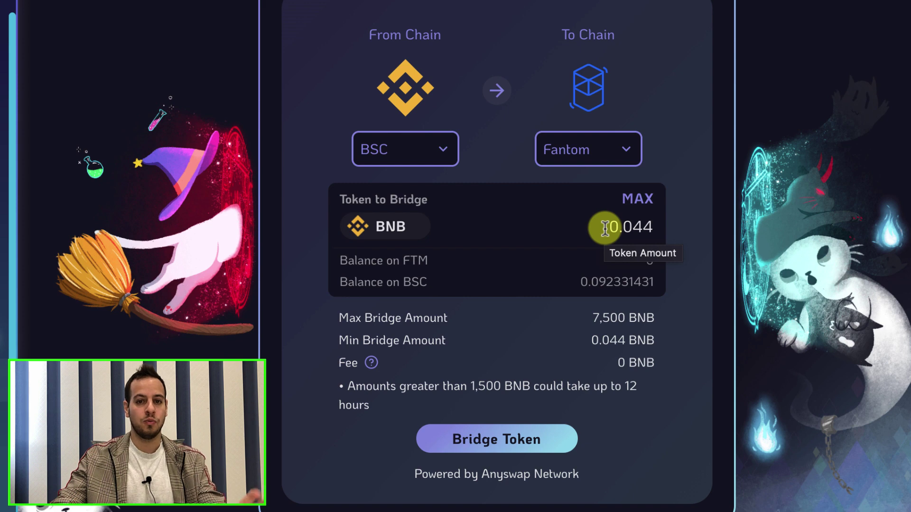
{"action": "left_click", "coordinate": [460, 441]}
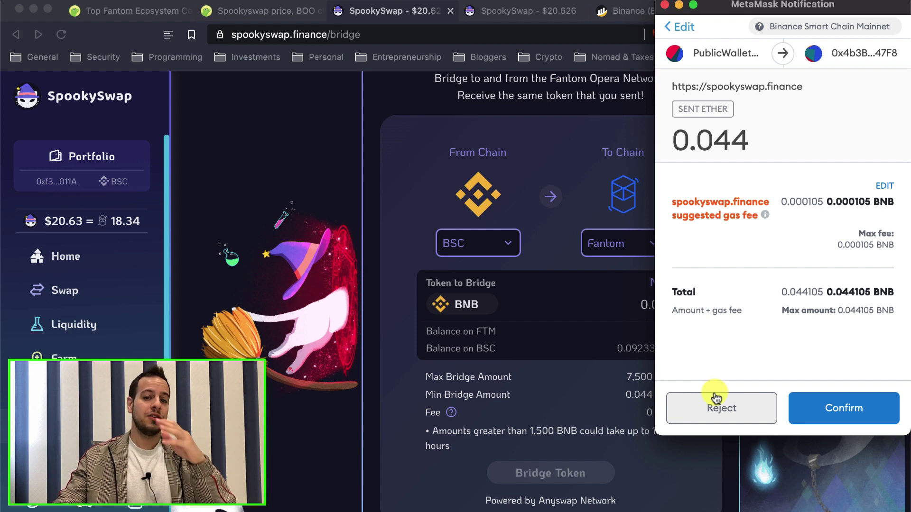
Step: Reject the 0.044 BNB bridge transaction in MetaMask and switch to the BscScan explorer
{"action": "left_click", "coordinate": [806, 407]}
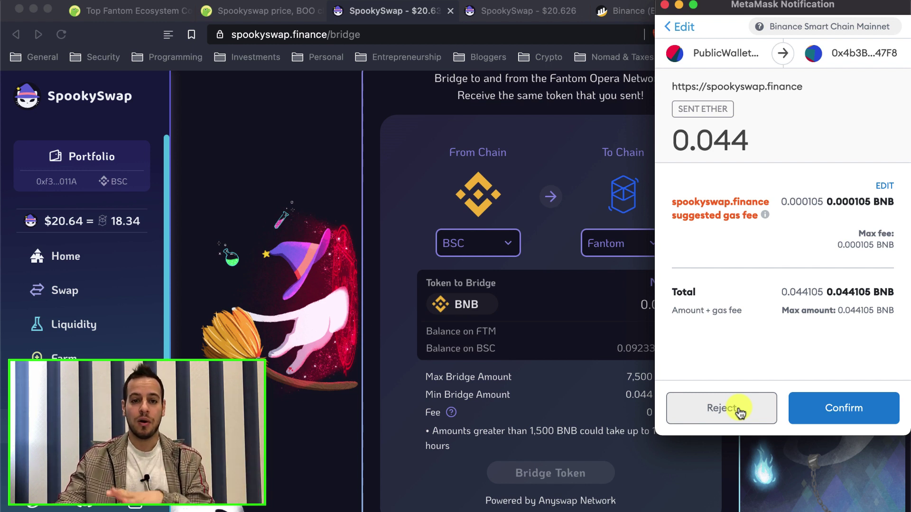
{"action": "left_click", "coordinate": [736, 411]}
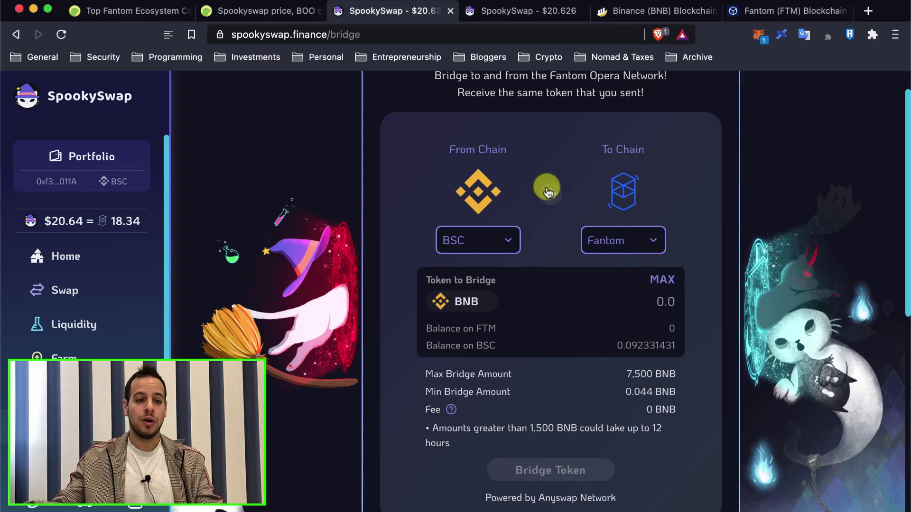
{"action": "left_click", "coordinate": [617, 10]}
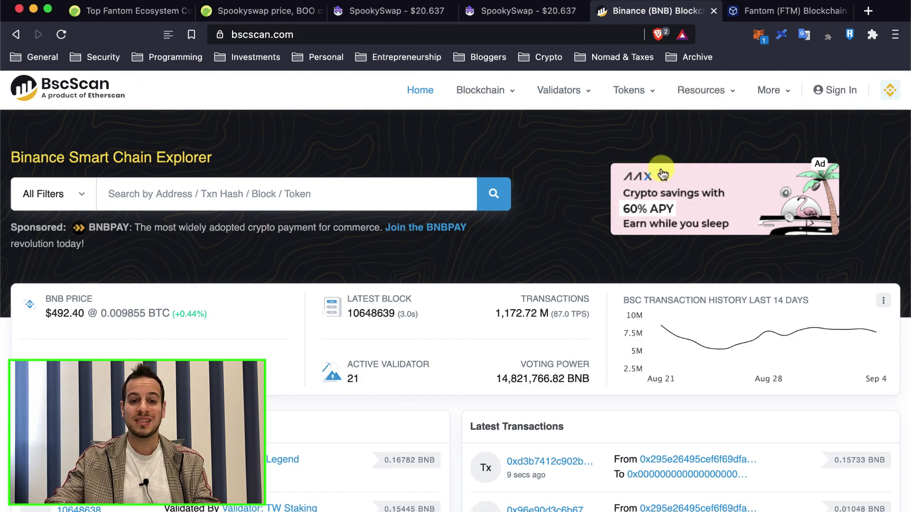
Step: Start a search in the BscScan Binance Smart Chain explorer's search box
{"action": "left_click", "coordinate": [319, 194]}
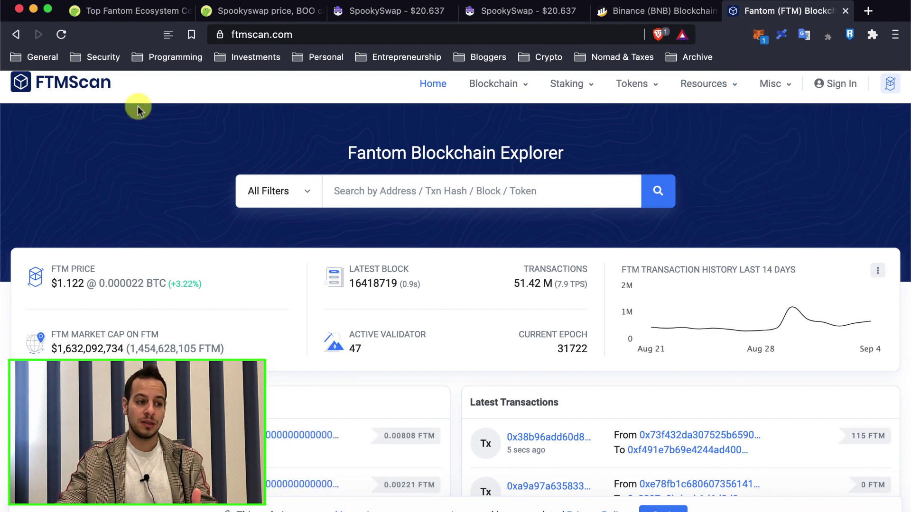
Step: Look over FTMScan's search field and menus, then return to SpookySwap's Swap page
{"action": "scroll", "coordinate": [145, 115], "scroll_direction": "up", "scroll_amount": 1}
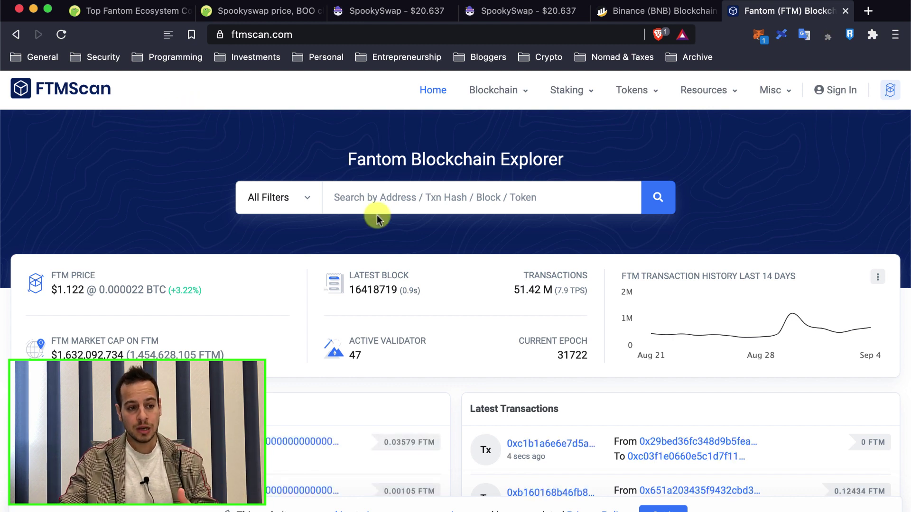
{"action": "left_click", "coordinate": [352, 202]}
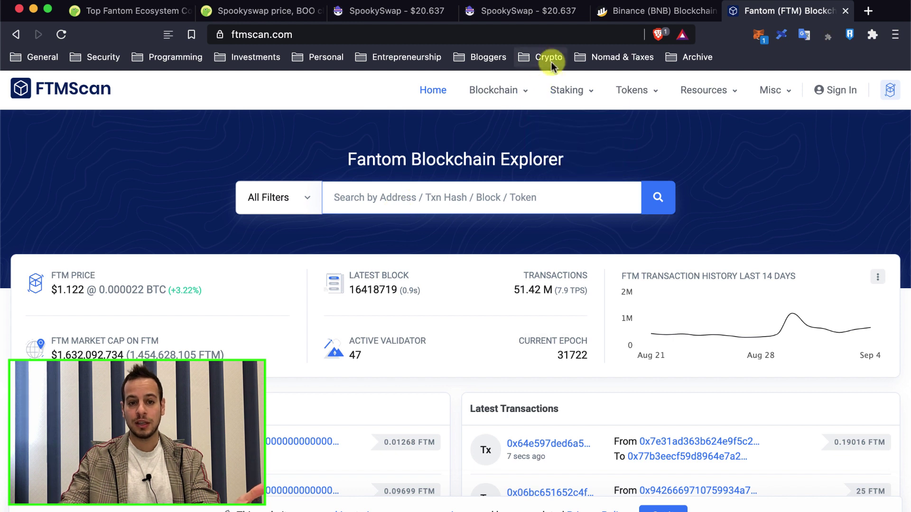
{"action": "mouse_move", "coordinate": [525, 95]}
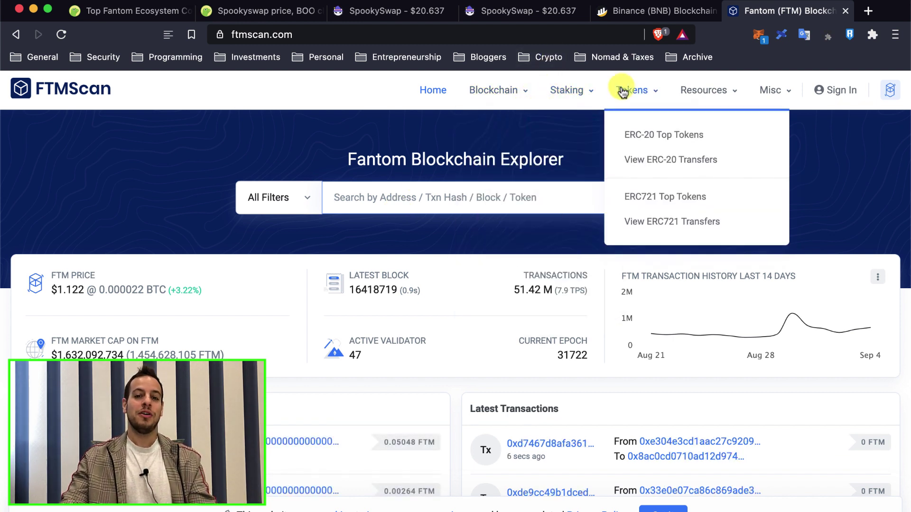
{"action": "left_click", "coordinate": [513, 11]}
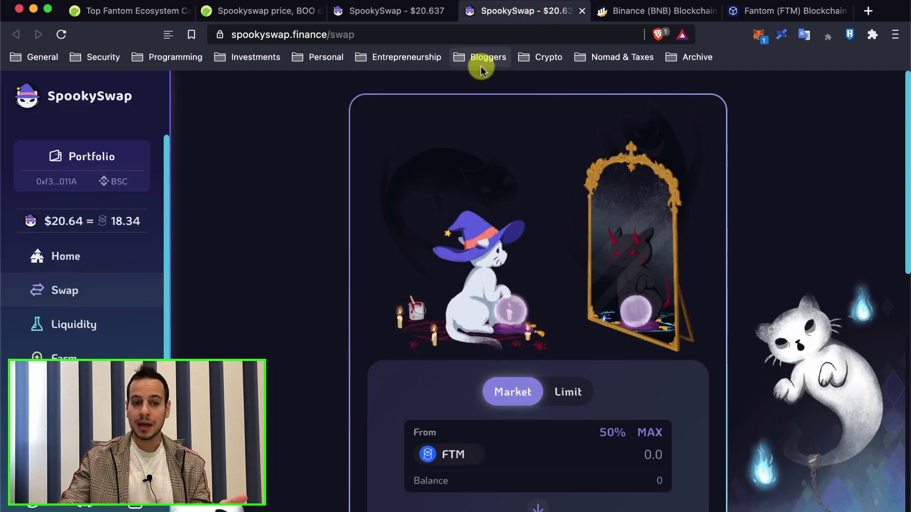
Step: Switch to CoinGecko's Top Fantom Ecosystem coin list
{"action": "left_click", "coordinate": [249, 10]}
{"action": "left_click", "coordinate": [124, 11]}
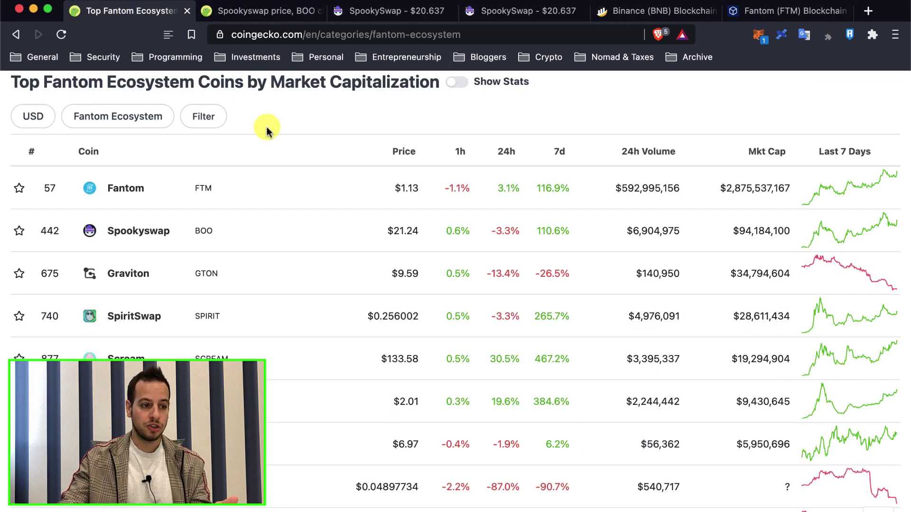
{"action": "scroll", "coordinate": [232, 227], "scroll_direction": "up", "scroll_amount": 3}
{"action": "scroll", "coordinate": [232, 227], "scroll_direction": "down", "scroll_amount": 1}
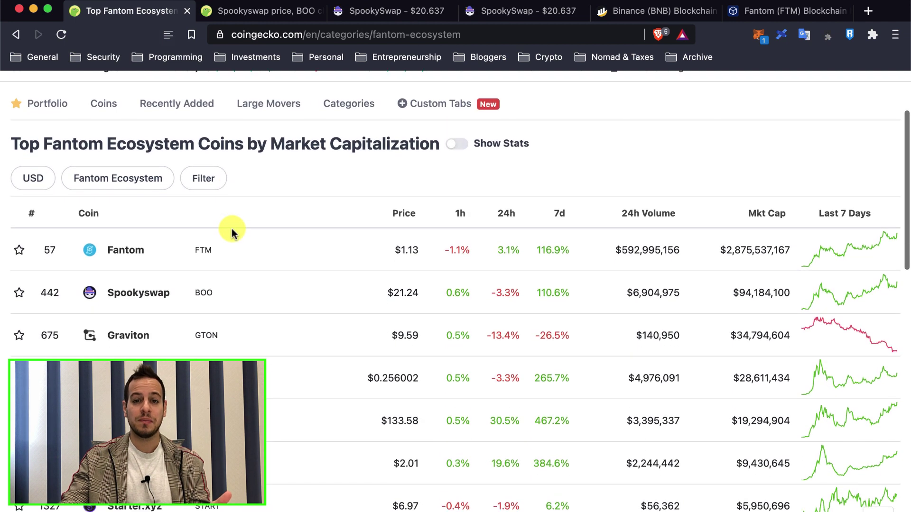
{"action": "scroll", "coordinate": [231, 229], "scroll_direction": "up", "scroll_amount": 3}
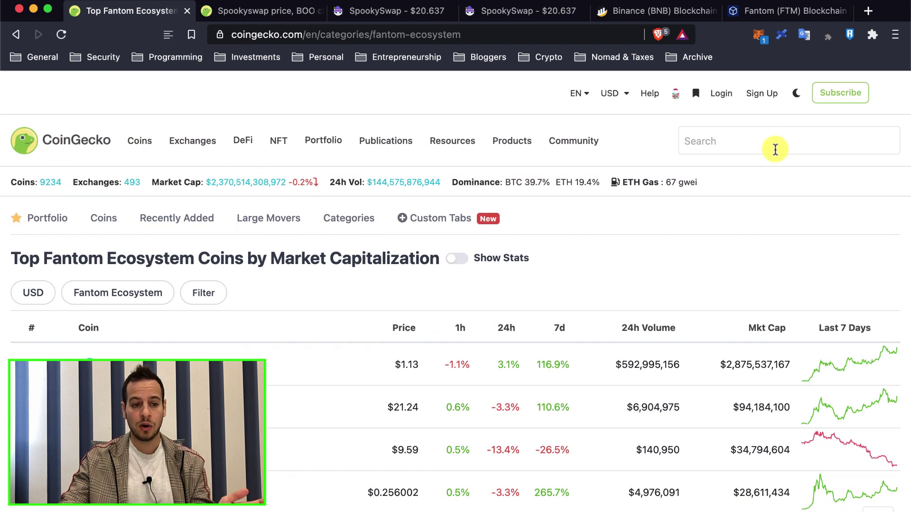
Step: Search CoinGecko for 'fantom' and open the Fantom Ecosystem category
{"action": "left_click", "coordinate": [775, 149]}
{"action": "type", "text": "fatno"}
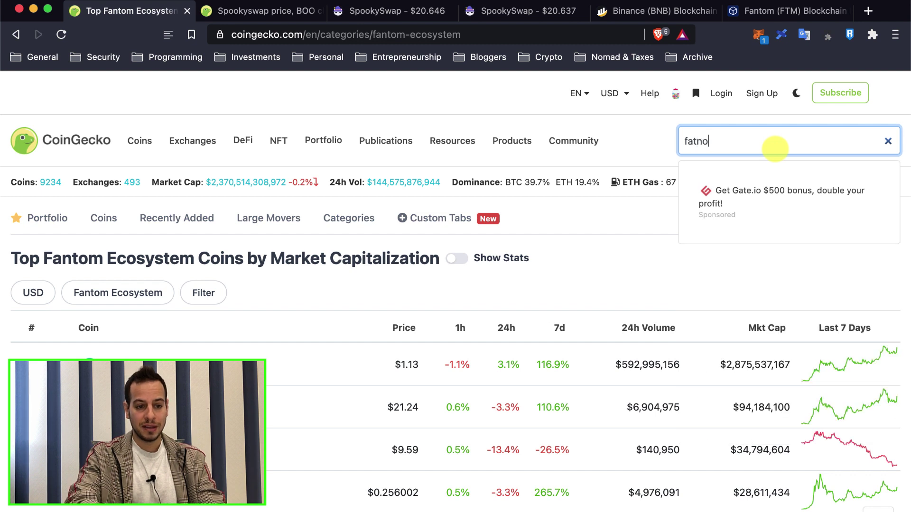
{"action": "key", "text": "super+a"}
{"action": "type", "text": "fantom"}
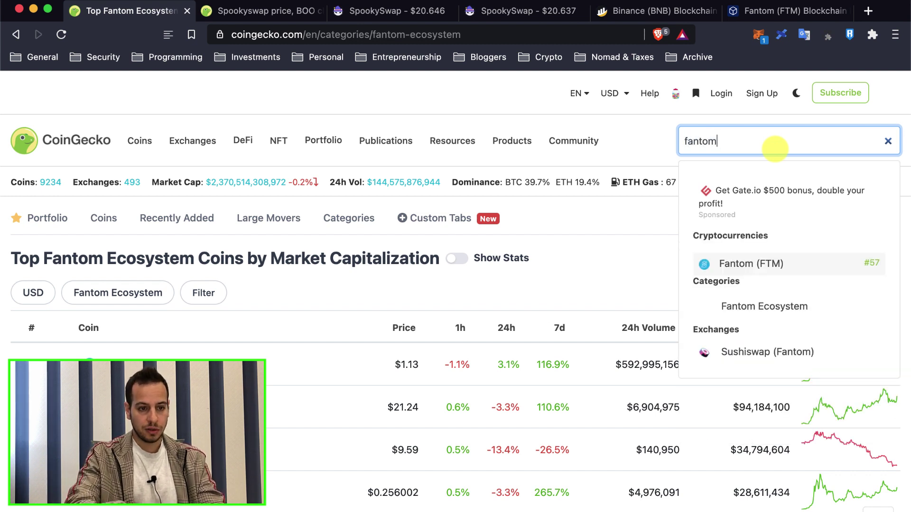
{"action": "left_click", "coordinate": [764, 312]}
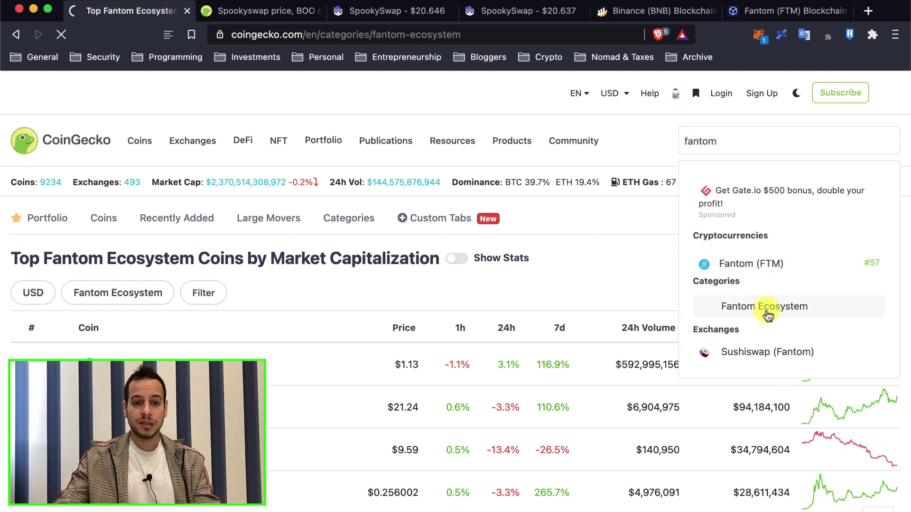
Step: Highlight Spookyswap (BOO)'s $20.42 price and $90,543,817 market cap
{"action": "scroll", "coordinate": [169, 336], "scroll_direction": "down", "scroll_amount": 5}
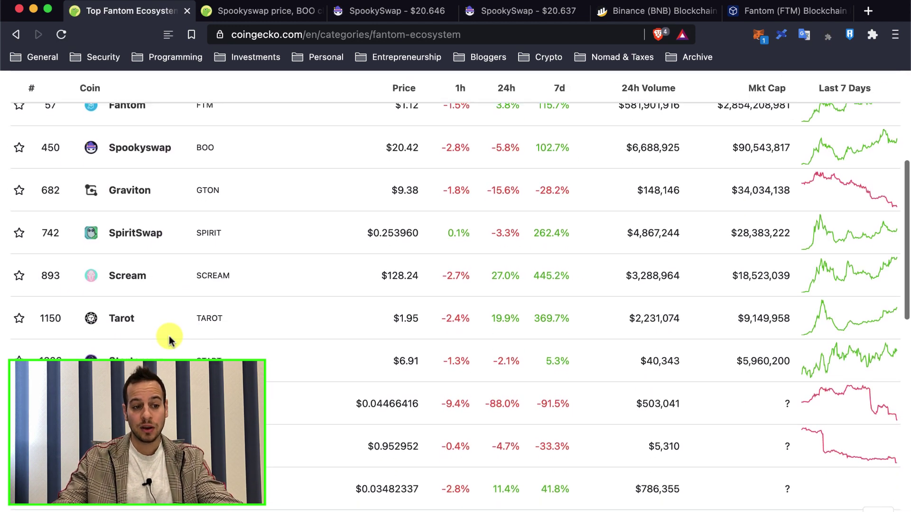
{"action": "scroll", "coordinate": [169, 340], "scroll_direction": "up", "scroll_amount": 2}
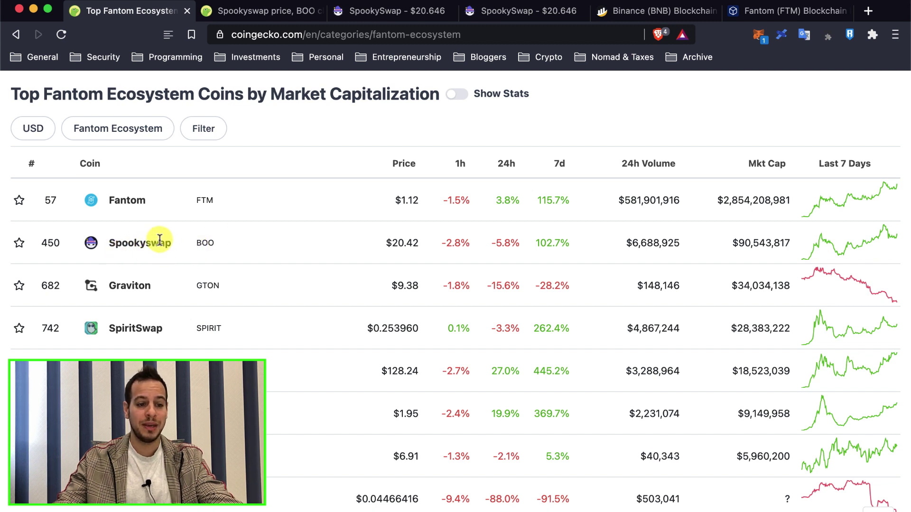
{"action": "left_click_drag", "start_coordinate": [638, 242], "coordinate": [815, 242]}
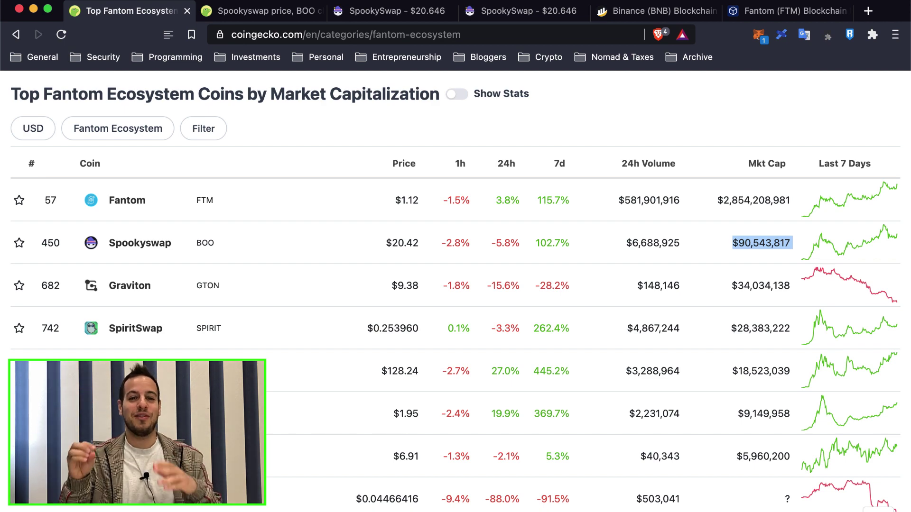
Step: Back on the bridge, set the source chain to Fantom and keep Ethereum as destination
{"action": "left_click", "coordinate": [394, 10]}
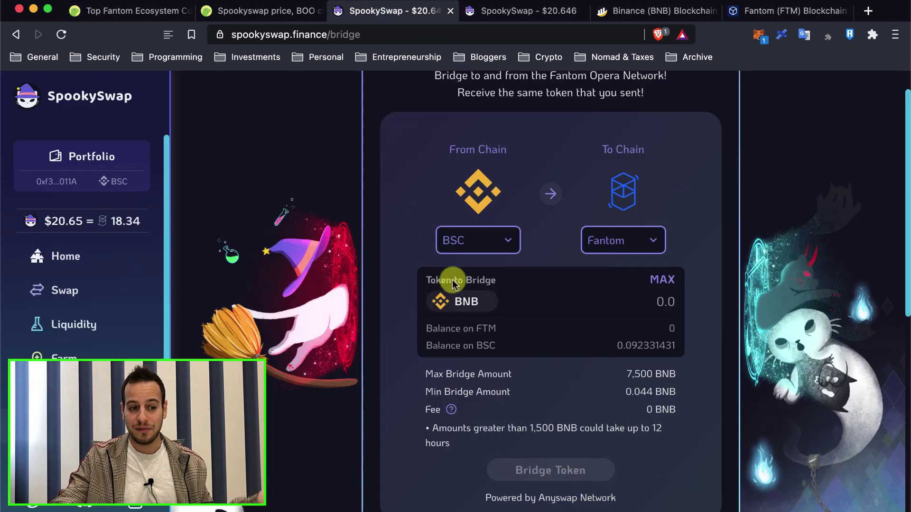
{"action": "left_click", "coordinate": [471, 244]}
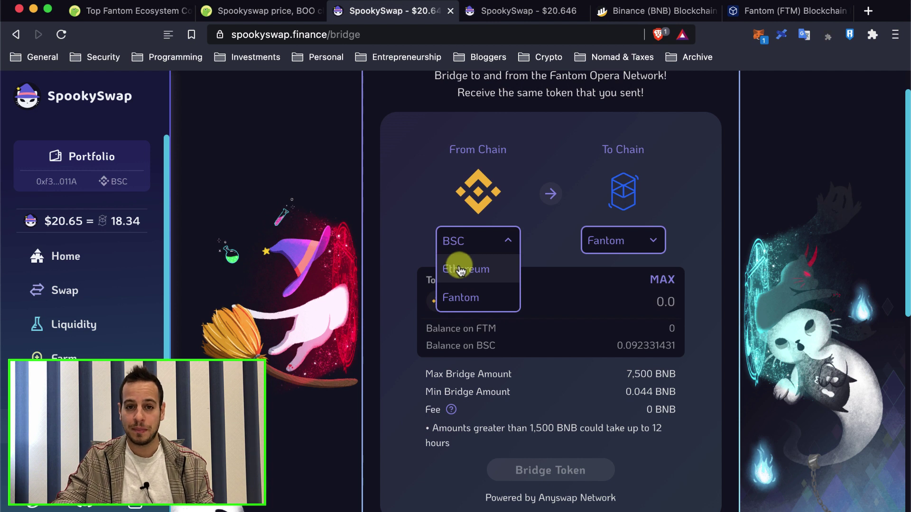
{"action": "left_click", "coordinate": [460, 270]}
{"action": "left_click", "coordinate": [476, 271]}
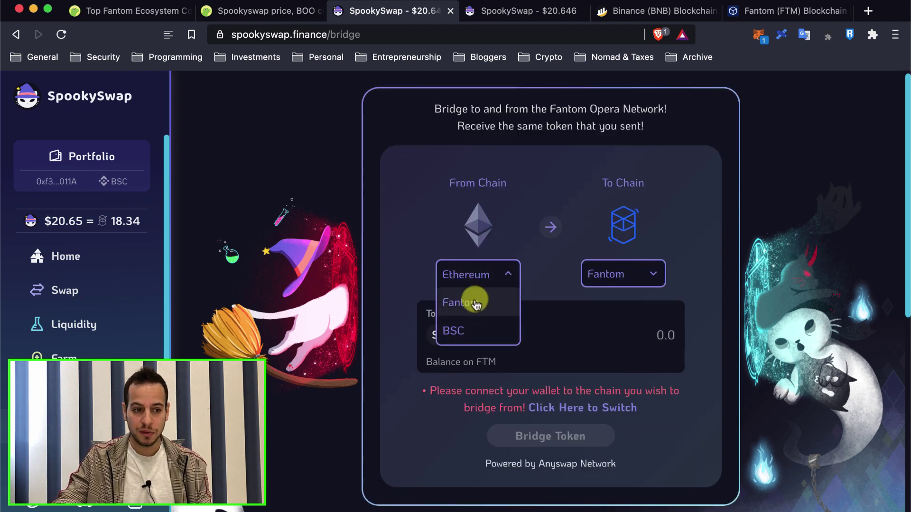
{"action": "left_click", "coordinate": [476, 303]}
{"action": "left_click", "coordinate": [612, 274]}
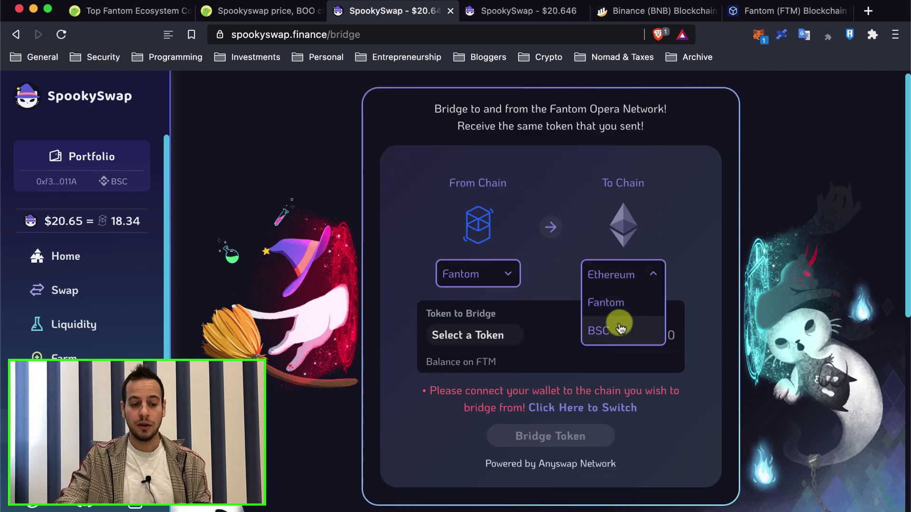
{"action": "left_click", "coordinate": [747, 219]}
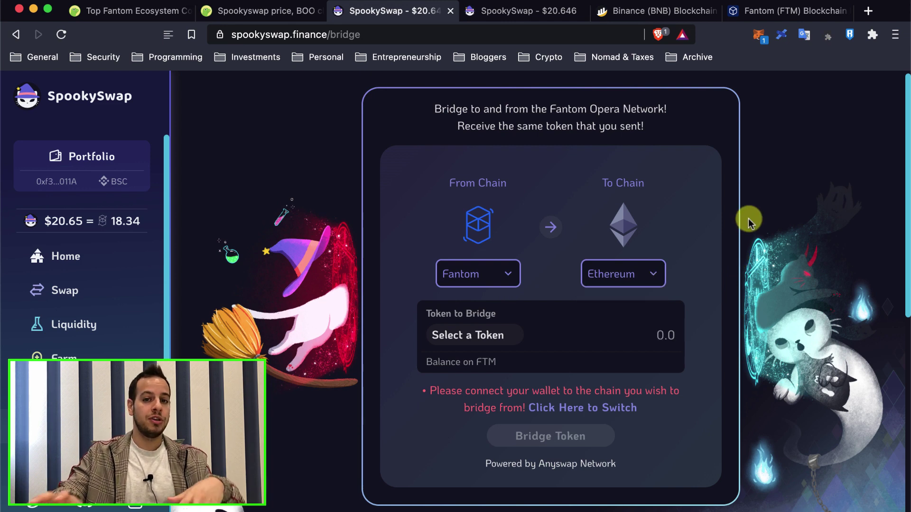